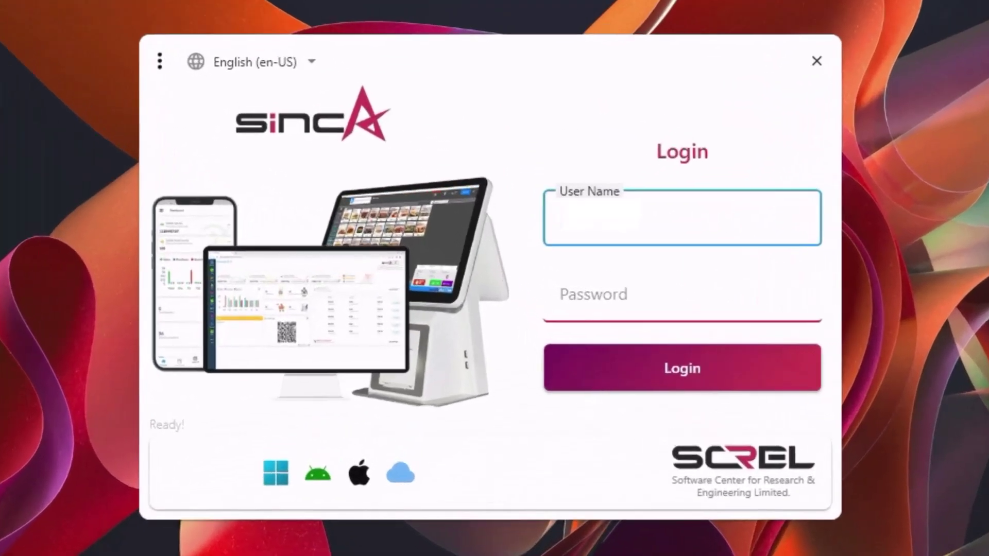
{"action": "type", "text": "admin"}
- Enter the admin user name and password and log in to the SincA v5.0 dashboard
{"action": "key", "text": "Tab"}
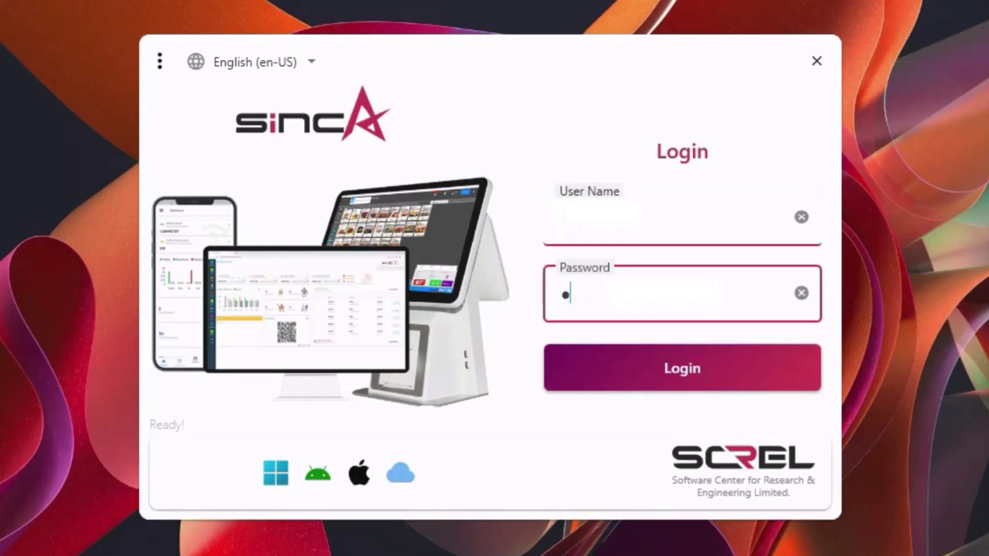
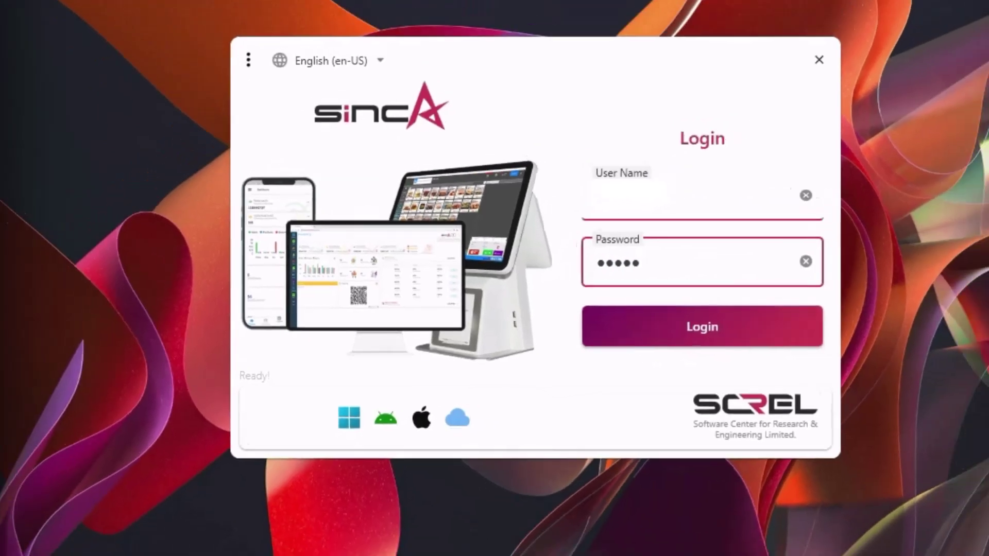
{"action": "key", "text": "Return"}
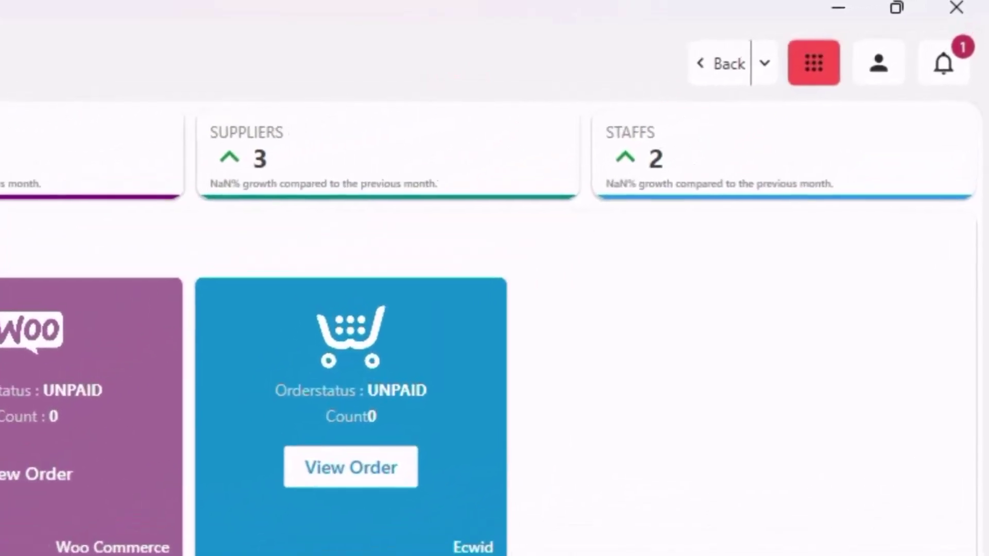
- Bring up the Purchase/Sales quick-add menu, then the admin profile panel
{"action": "left_click", "coordinate": [810, 65]}
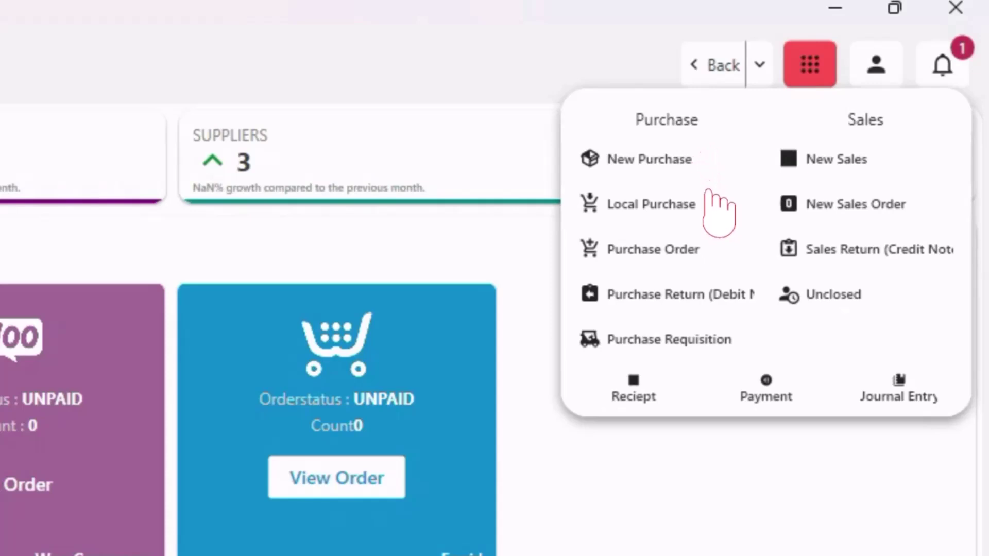
{"action": "left_click", "coordinate": [679, 396]}
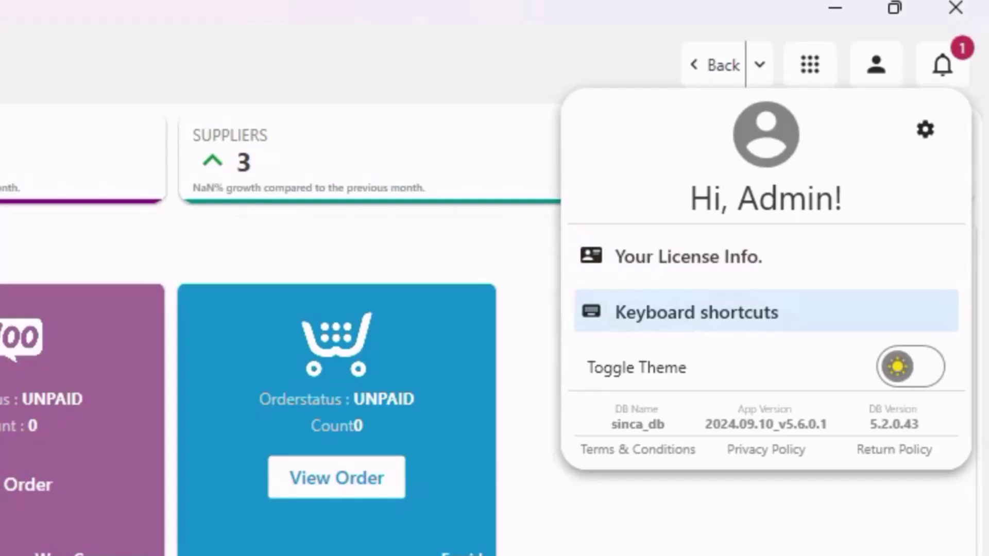
- Switch to the dark theme and back to light, then view the out-of-stock notification
{"action": "left_click", "coordinate": [904, 367]}
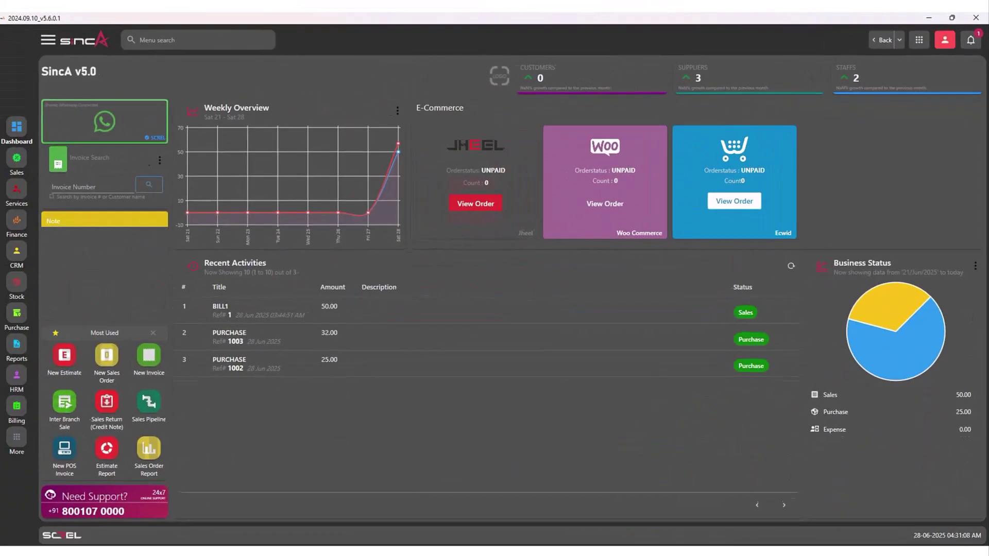
{"action": "left_click", "coordinate": [944, 40]}
{"action": "left_click", "coordinate": [959, 157]}
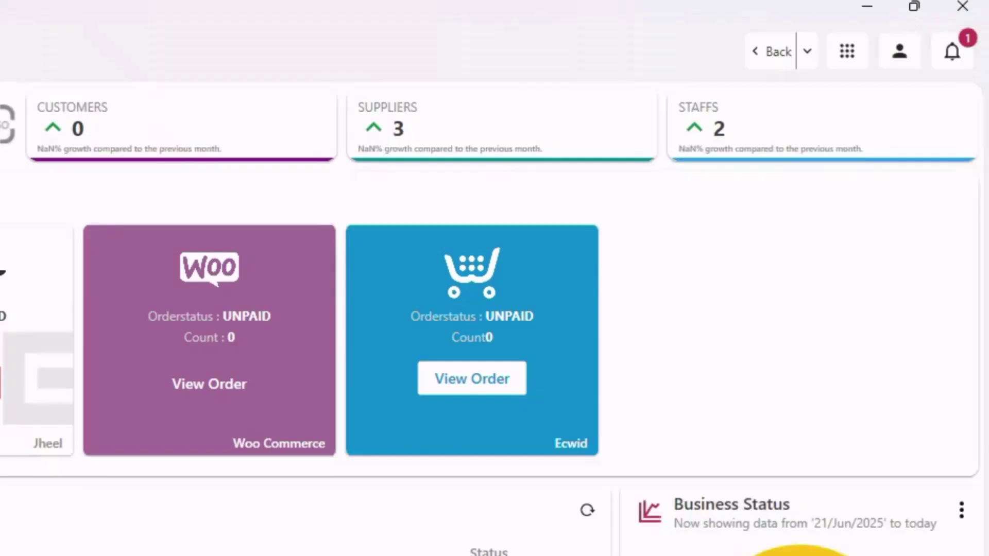
{"action": "left_click", "coordinate": [899, 52]}
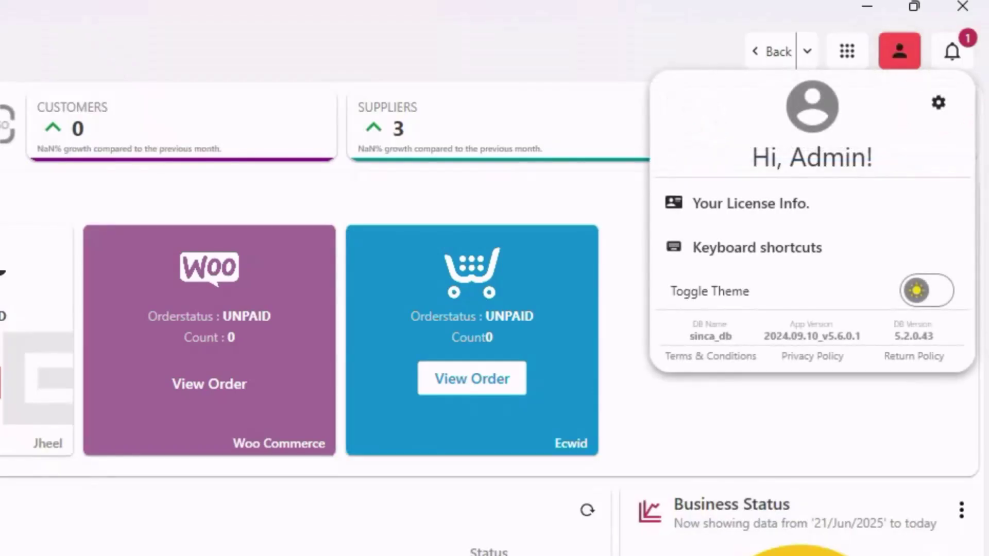
{"action": "left_click", "coordinate": [951, 51]}
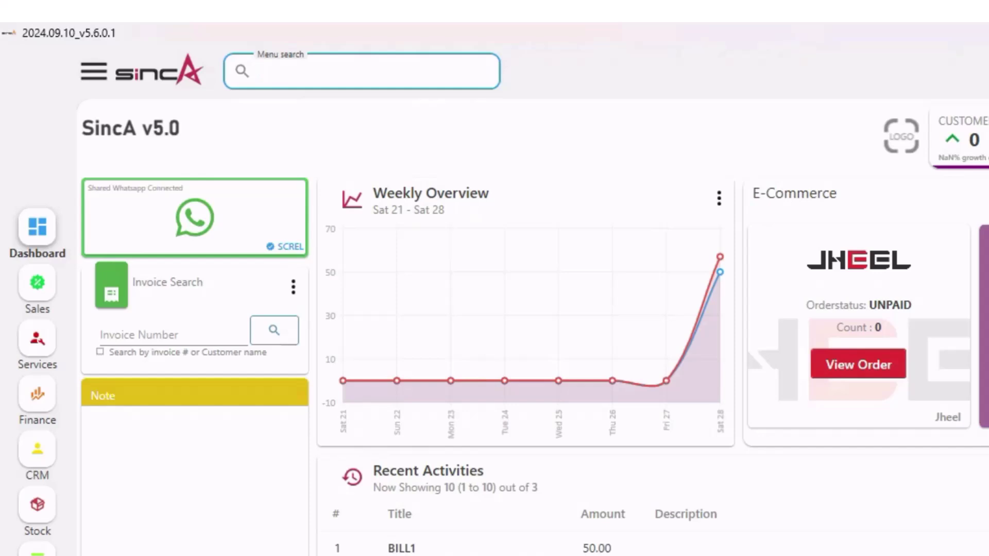
{"action": "type", "text": "INVOICE"}
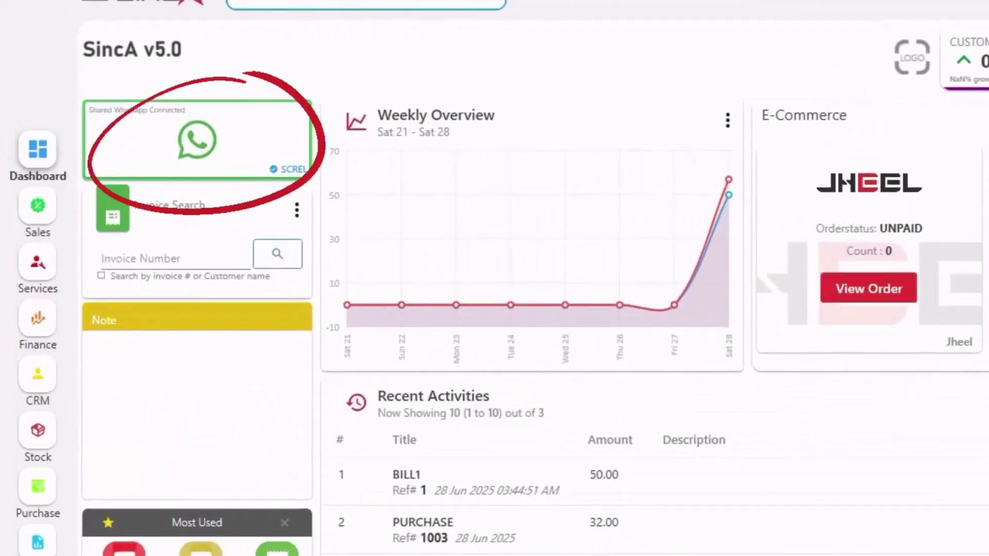
- Select the Invoice Search widget's Invoice Number field to enter invoice 1234
{"action": "left_click", "coordinate": [127, 258]}
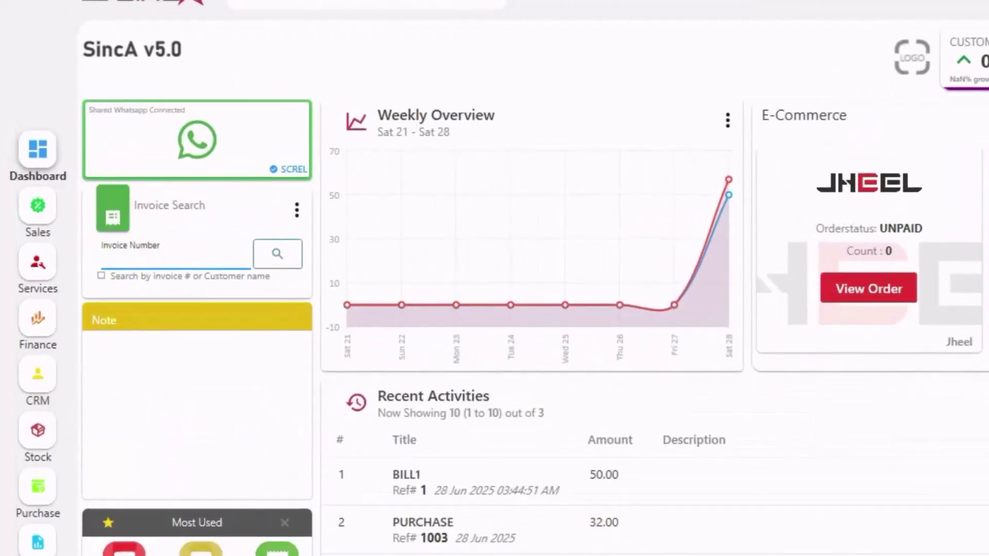
{"action": "type", "text": "1234"}
- Place the cursor in the yellow Note widget to write REMINDER
{"action": "left_click", "coordinate": [115, 342]}
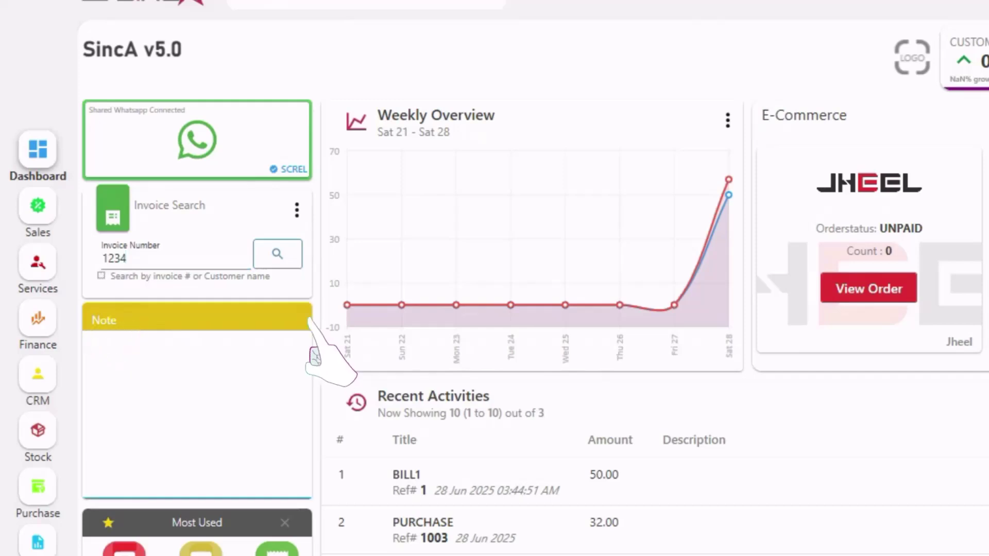
{"action": "type", "text": "REMIND"}
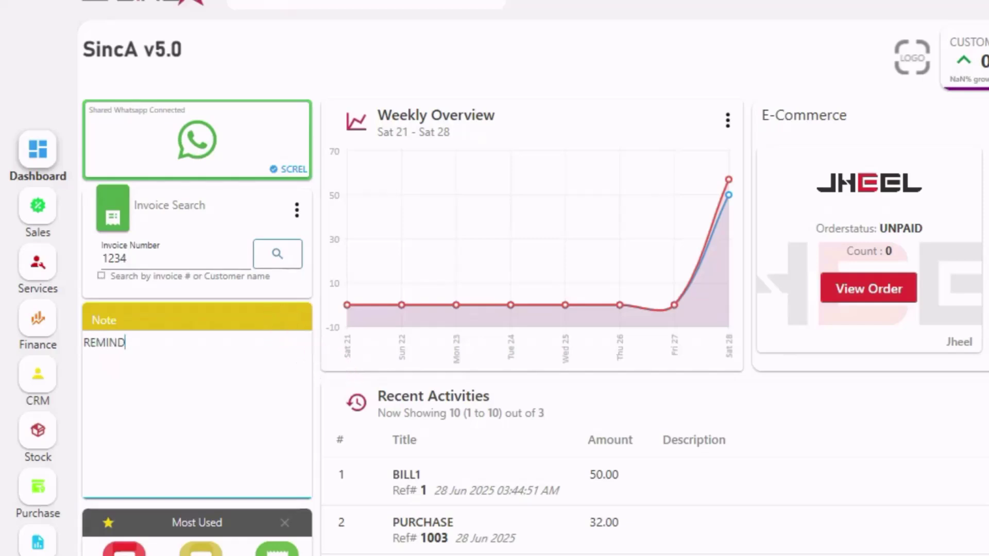
{"action": "type", "text": "ER"}
{"action": "scroll", "coordinate": [495, 309], "scroll_direction": "down", "scroll_amount": 2}
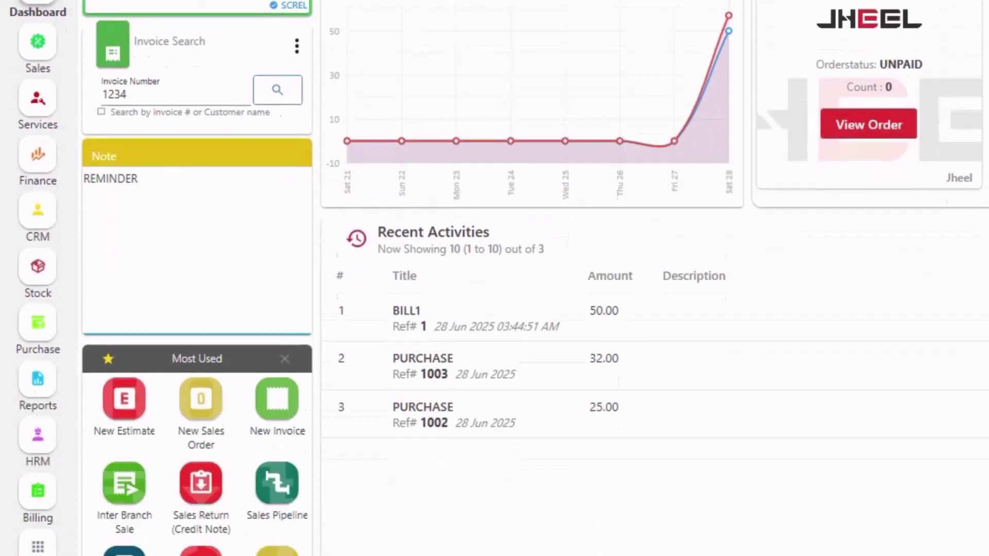
{"action": "scroll", "coordinate": [495, 309], "scroll_direction": "down", "scroll_amount": 2}
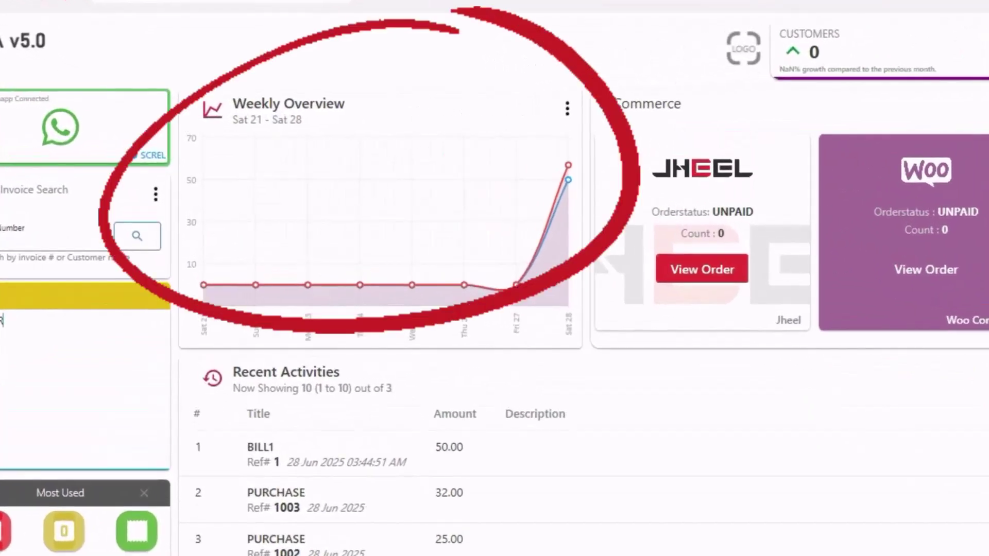
- Change the overview chart period to This Month, then This Year (Jun 2024 – Jun 2025)
{"action": "left_click", "coordinate": [568, 108]}
{"action": "left_click", "coordinate": [611, 174]}
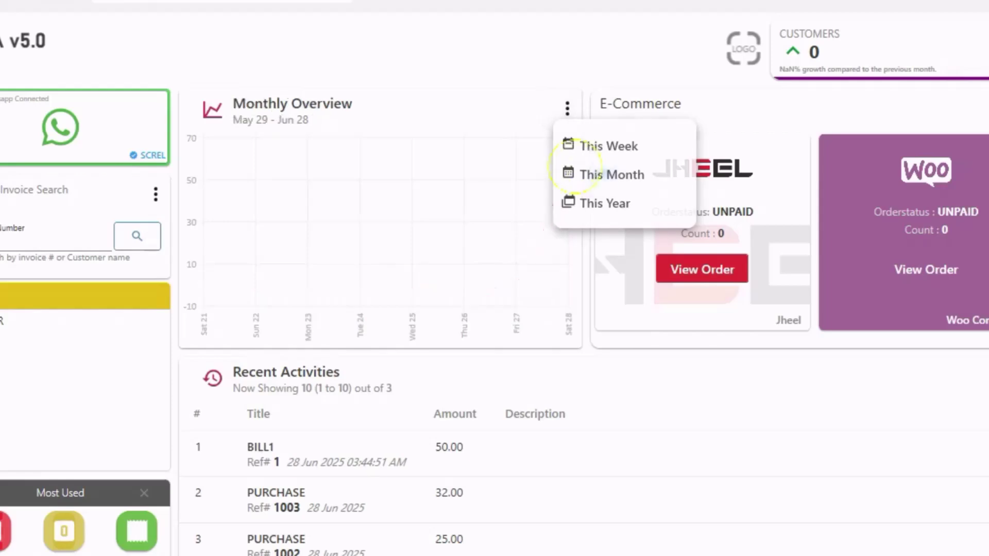
{"action": "left_click", "coordinate": [606, 203]}
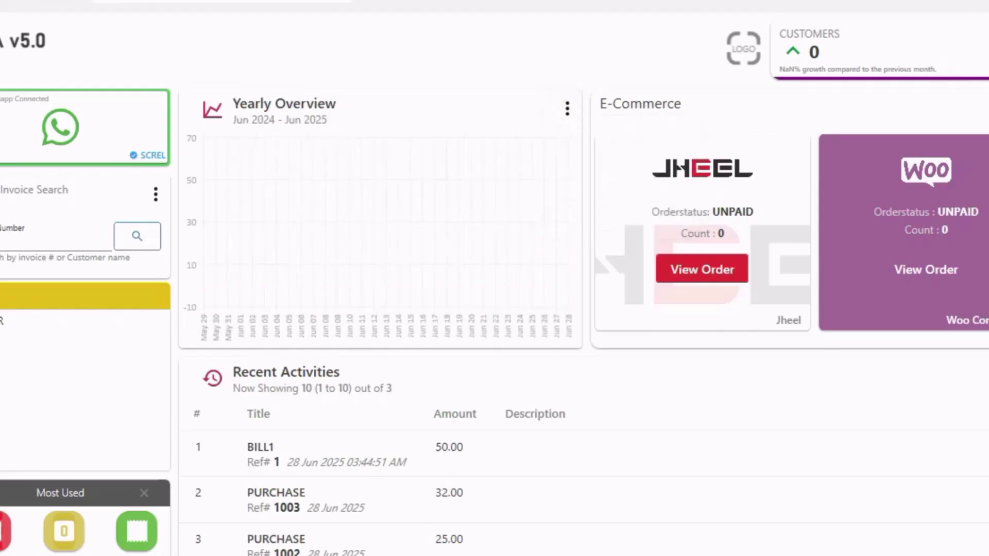